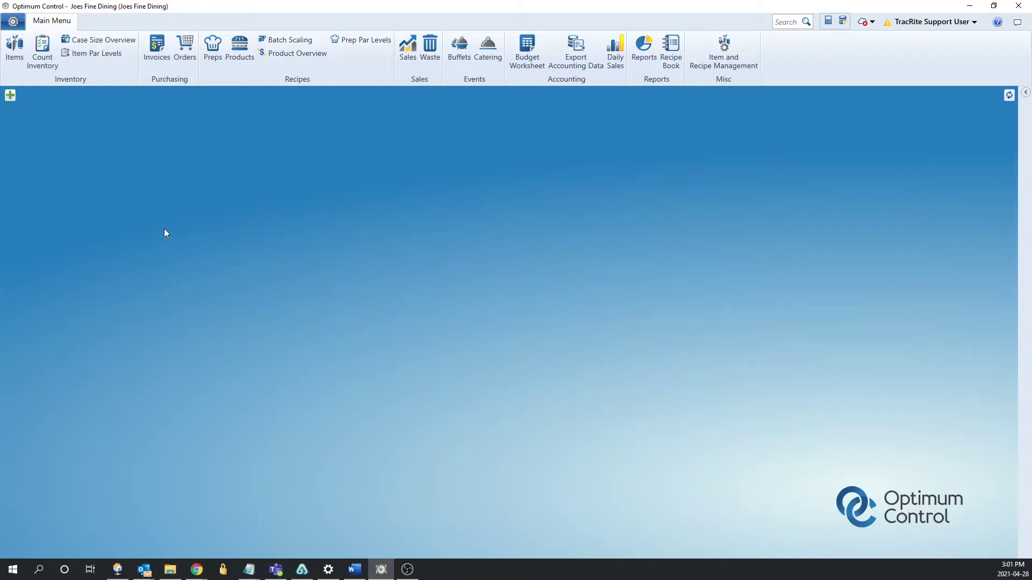
Open Taxes & Adjustments and review GST at 6.00% and the 24B bottle deposit.
left_click(14, 22)
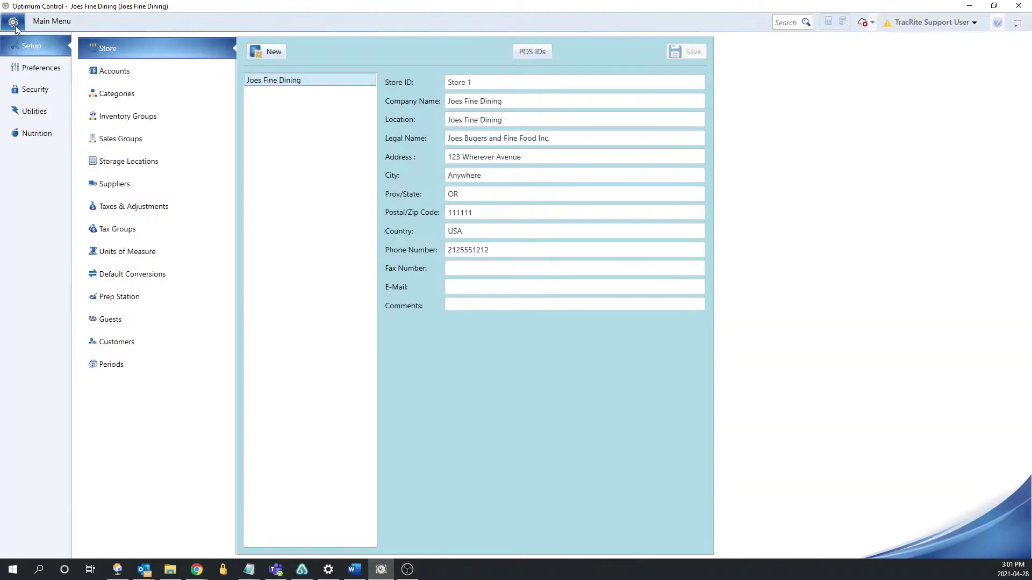
left_click(179, 208)
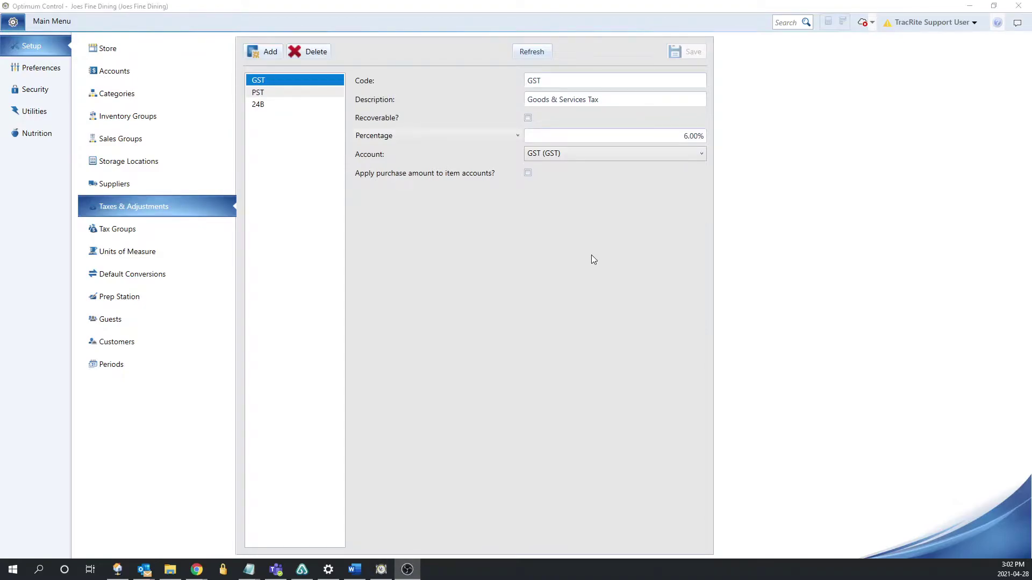
left_click(264, 80)
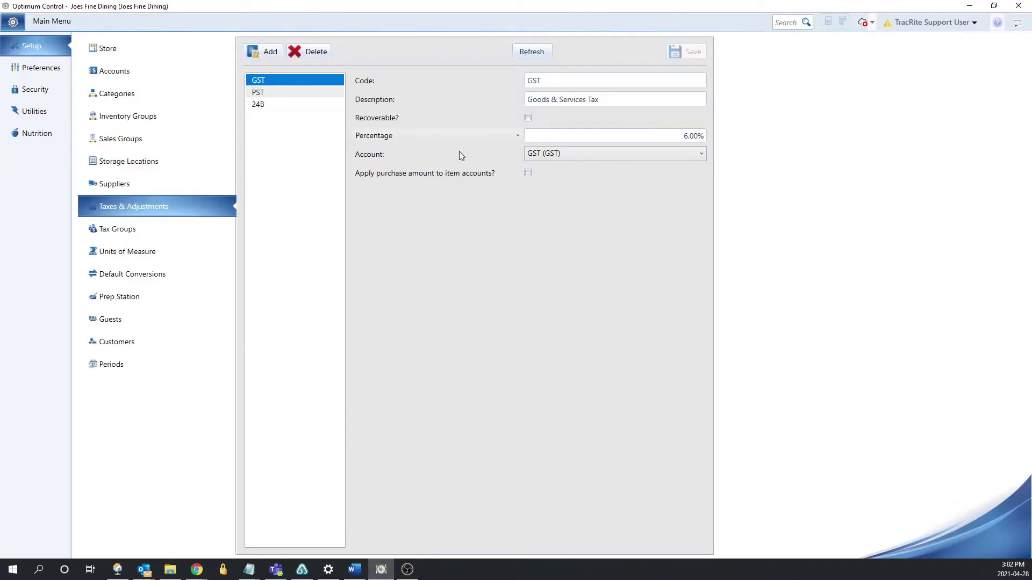
double_click(549, 84)
key("Tab")
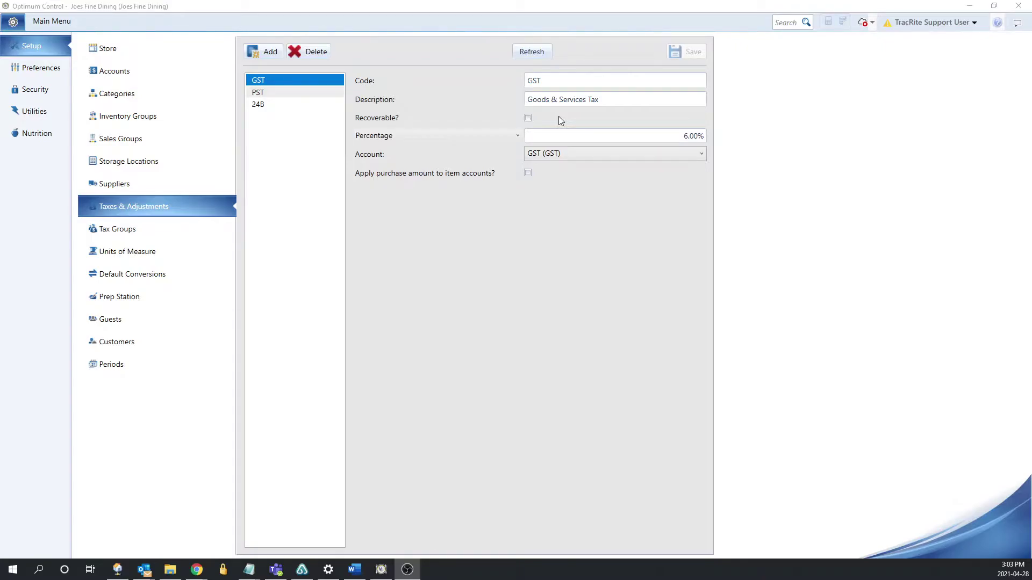
left_click(584, 296)
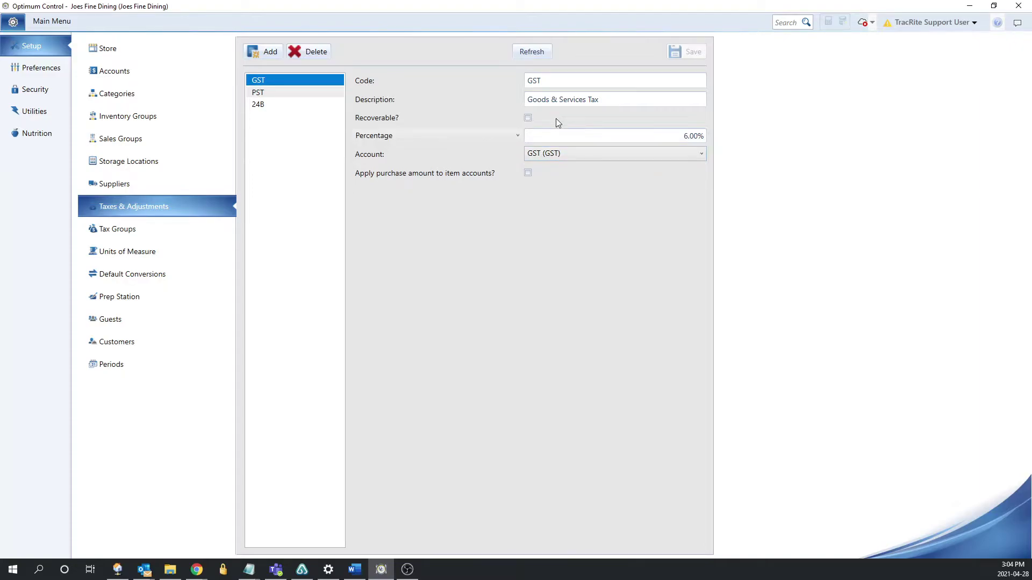
left_click(259, 104)
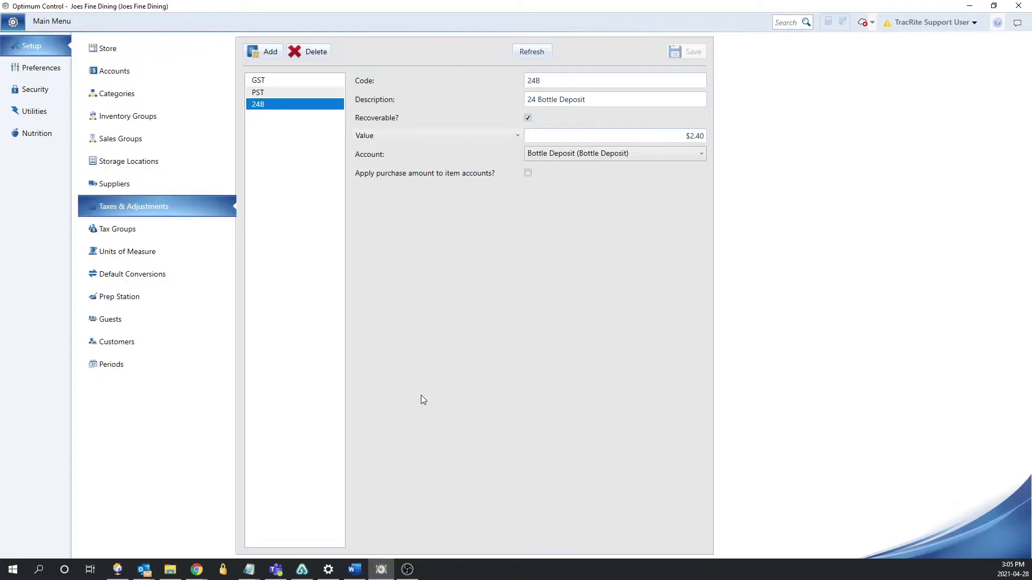
Check that GST stays calculated as a percentage.
left_click(276, 81)
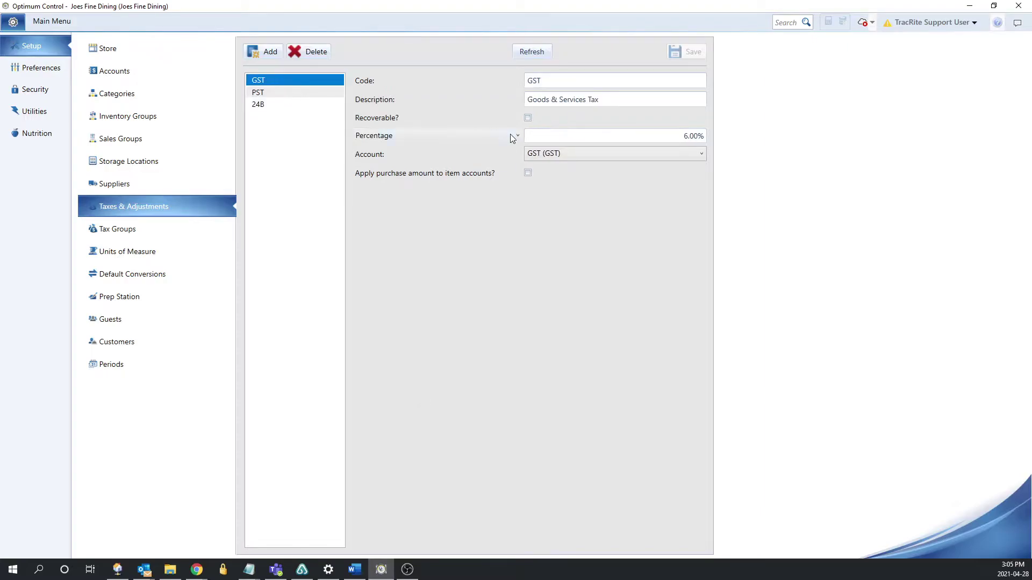
left_click(378, 136)
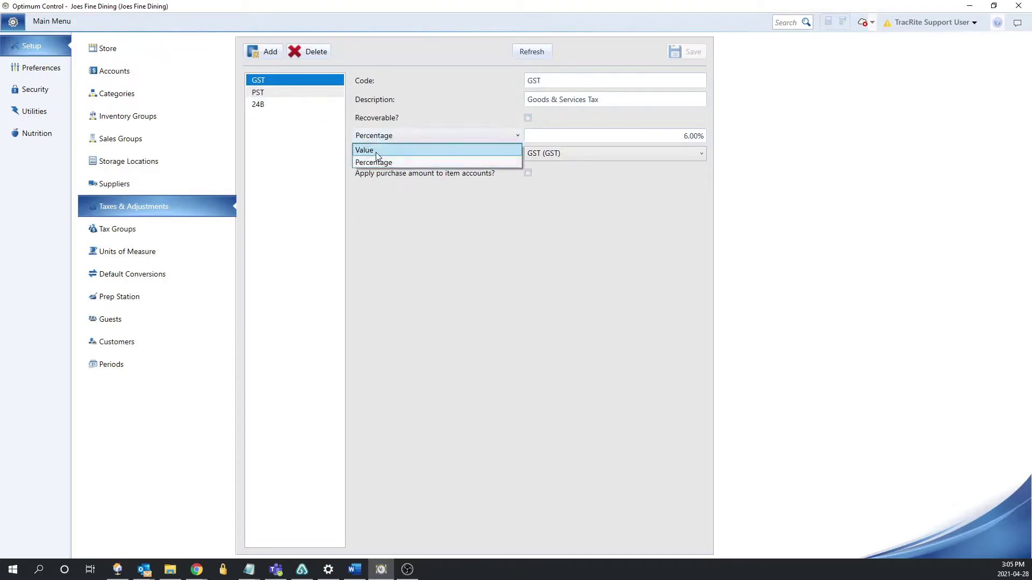
left_click(398, 201)
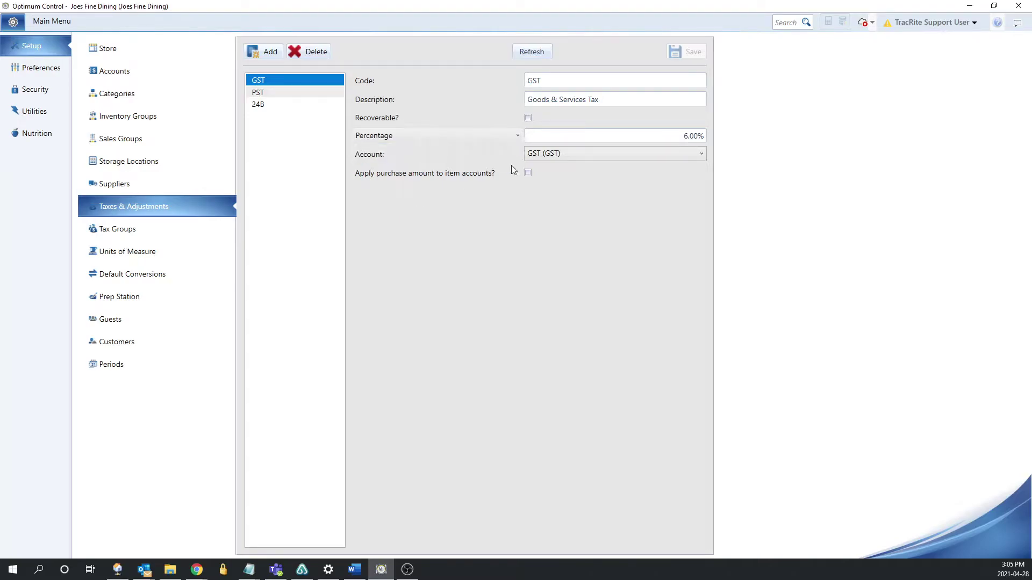
left_click(293, 106)
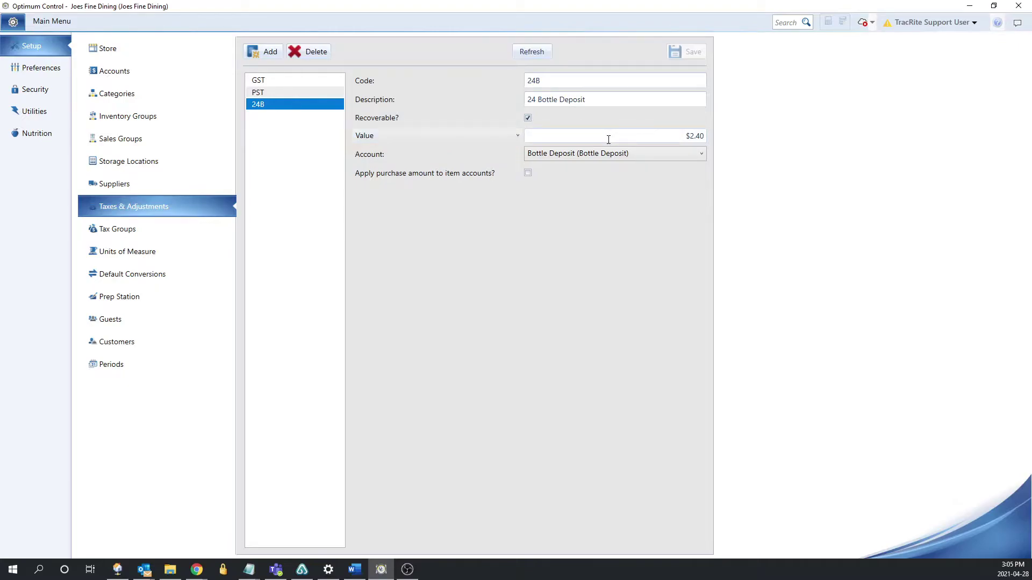
Confirm the 24B bottle deposit stays a fixed value amount.
left_click(274, 82)
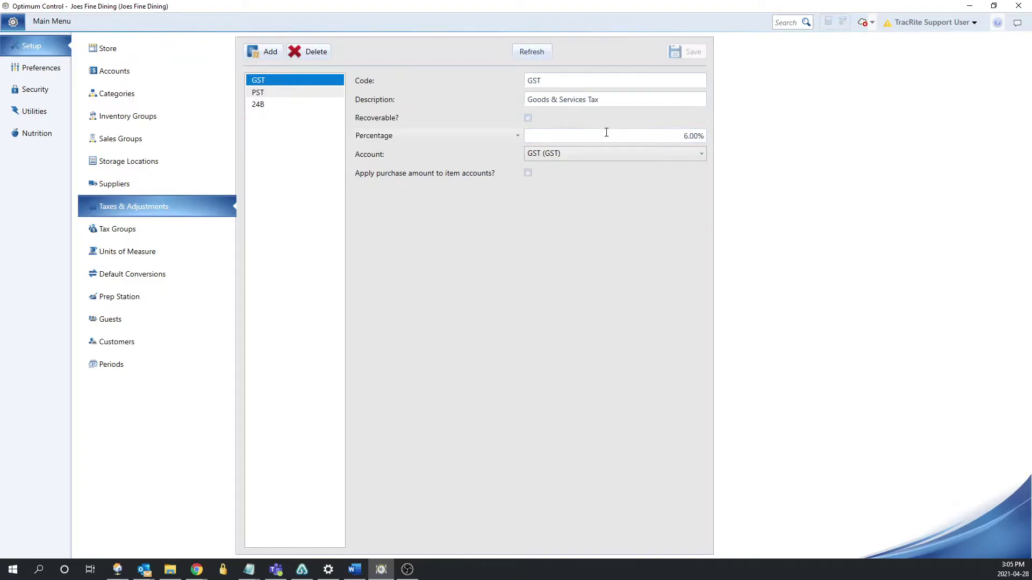
left_click(284, 106)
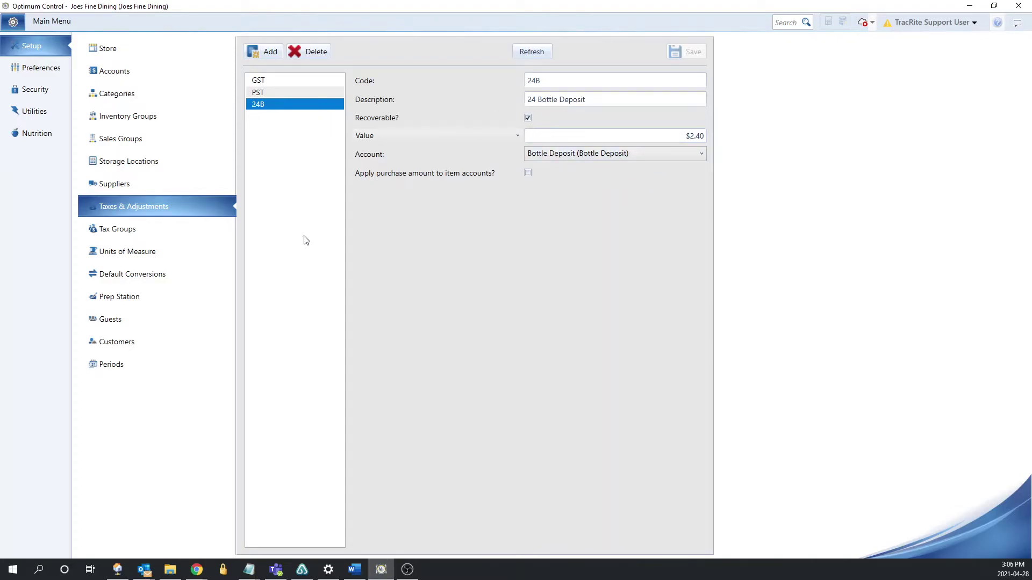
left_click(377, 139)
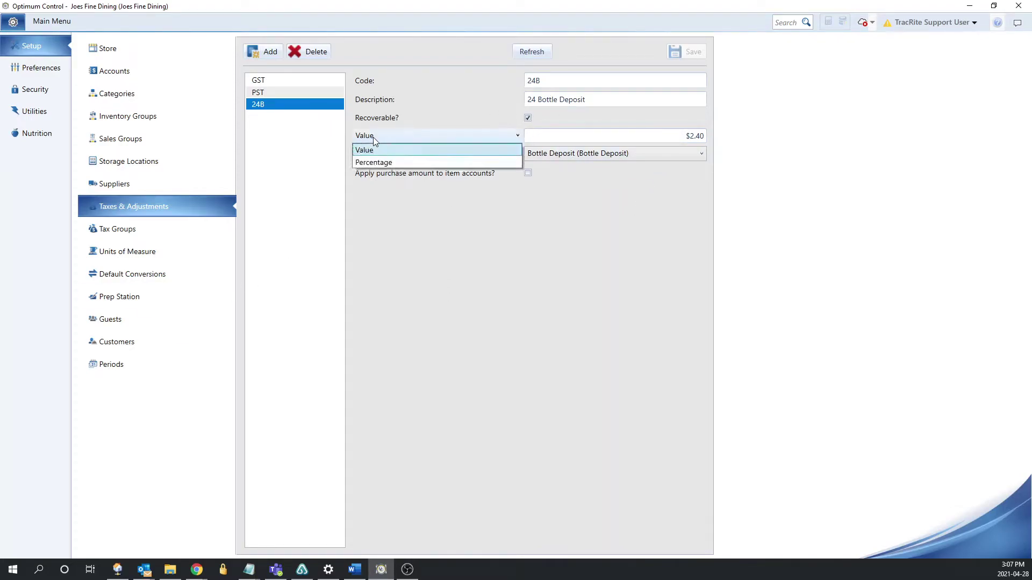
left_click(376, 146)
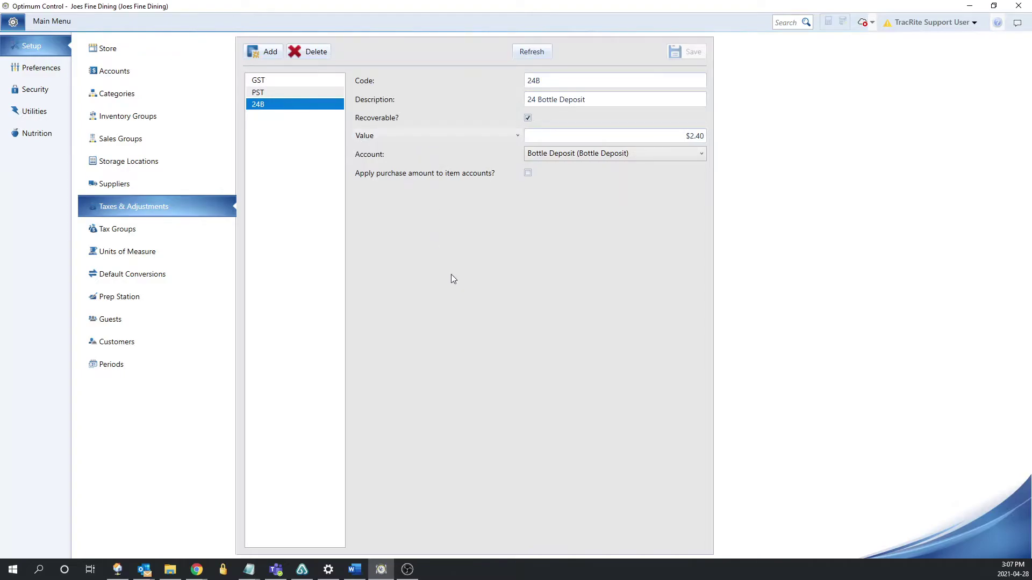
Compare GST with 24B, ending on 24B's recoverable $2.40 Bottle Deposit details.
left_click(277, 82)
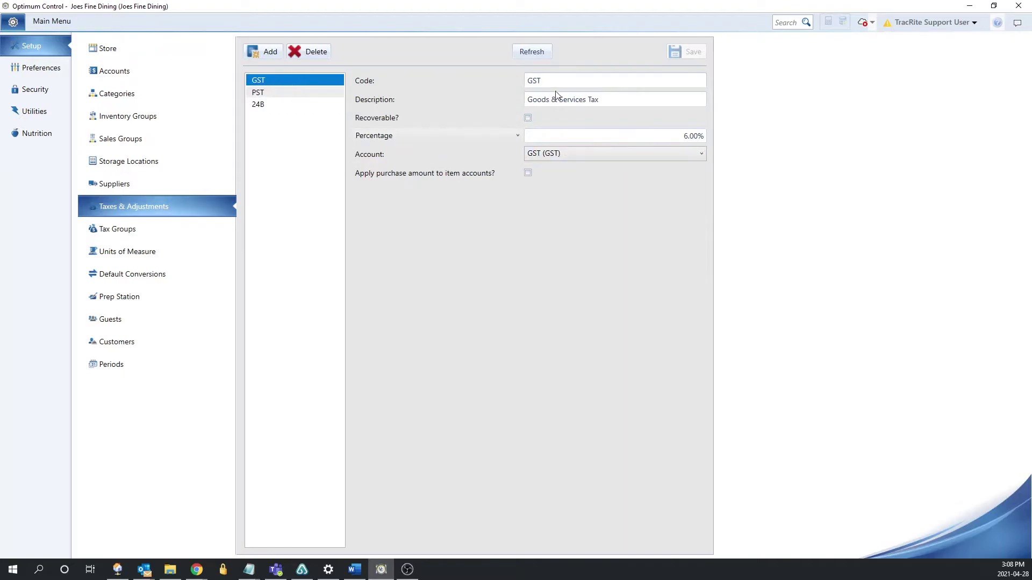
left_click(253, 110)
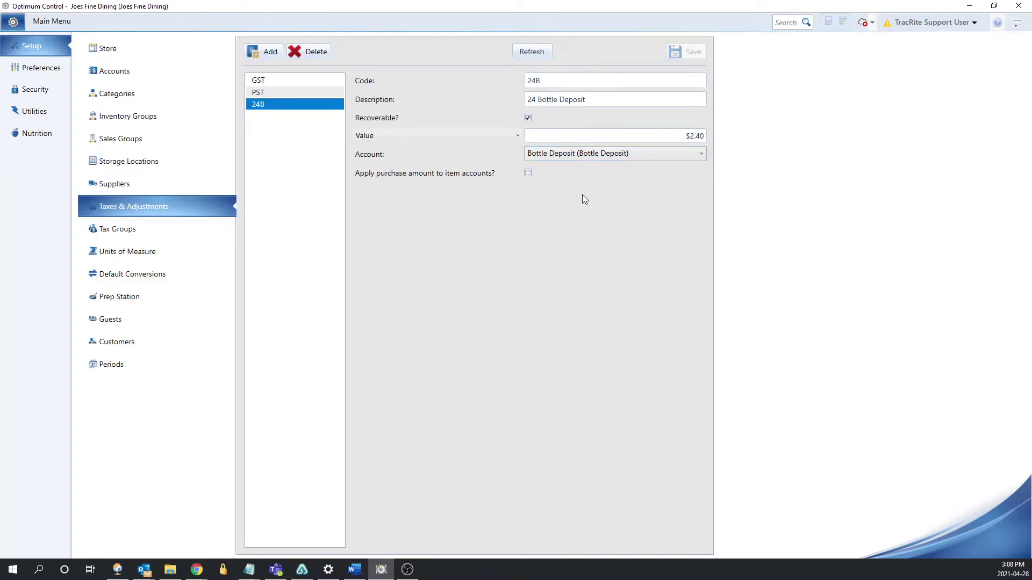
key("Up")
key("Up")
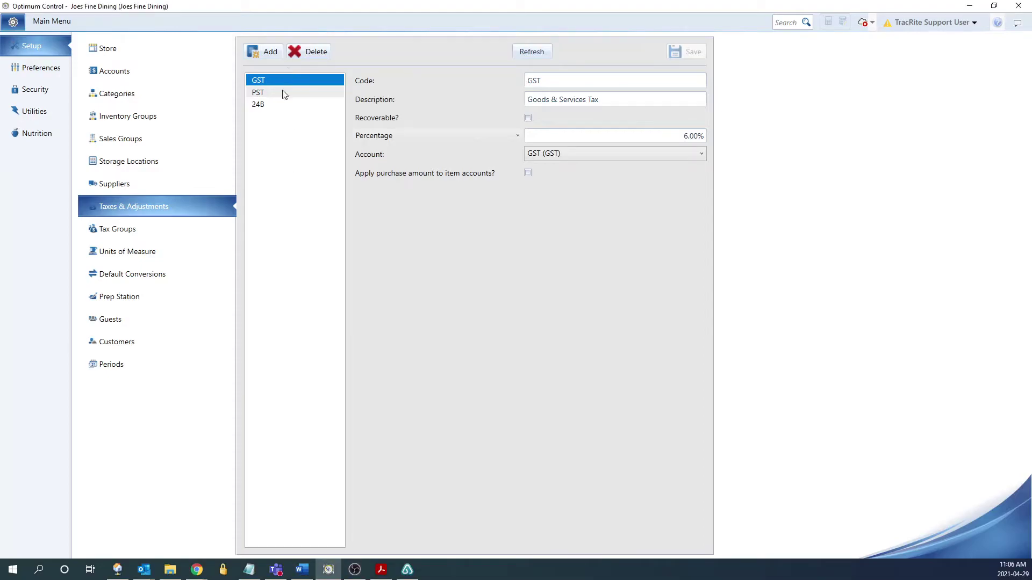
left_click(278, 105)
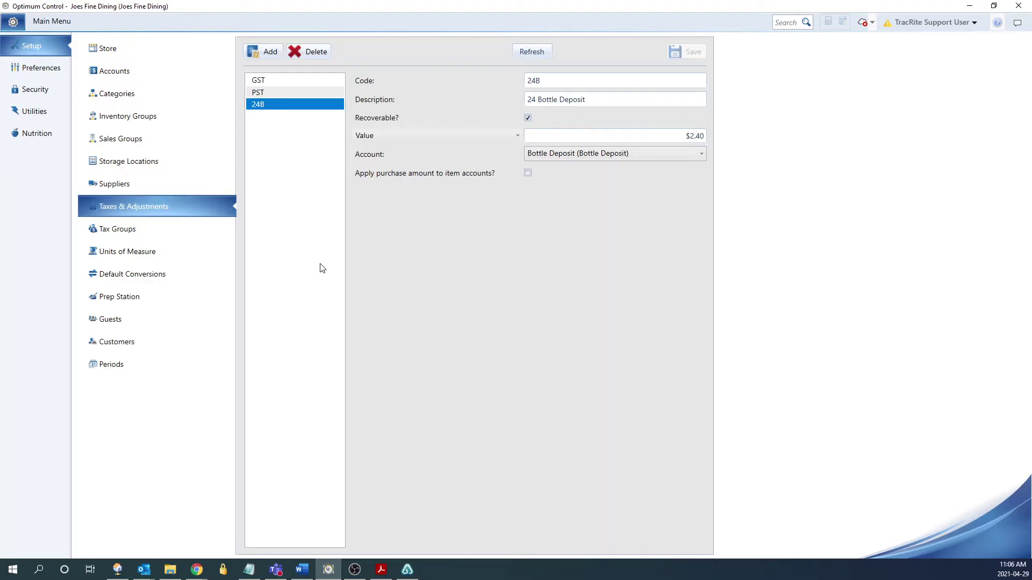
Create tax group 24B '24 Bottle deposit' with Provincial Sale Tax and 24 Bottle Deposit, and save it.
left_click(120, 230)
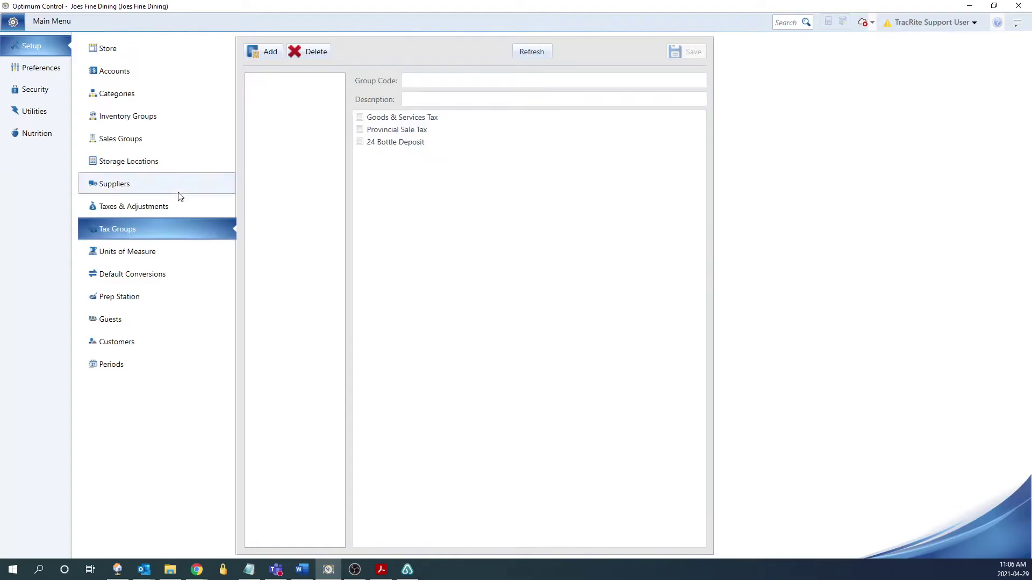
left_click(259, 52)
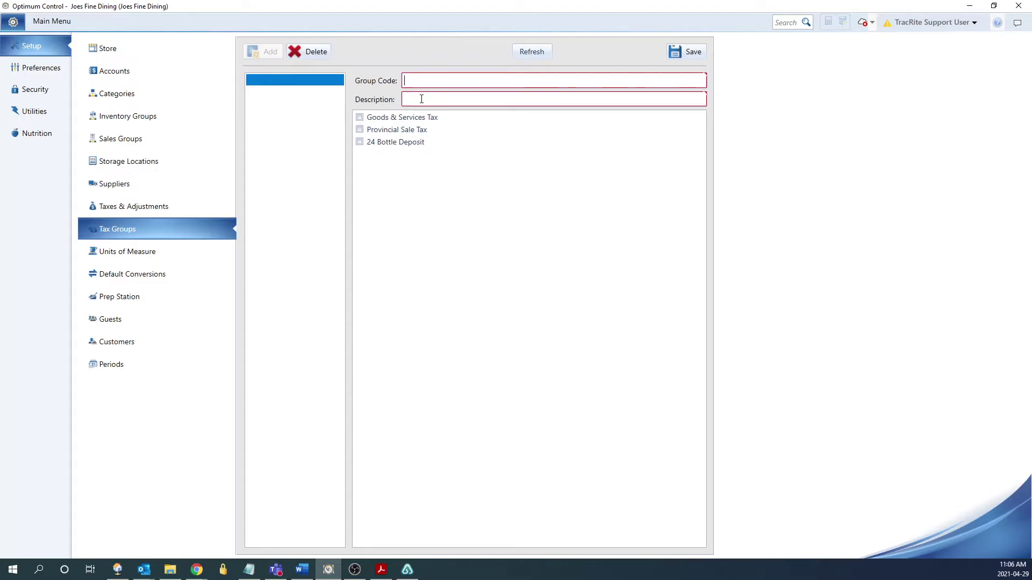
type("24B")
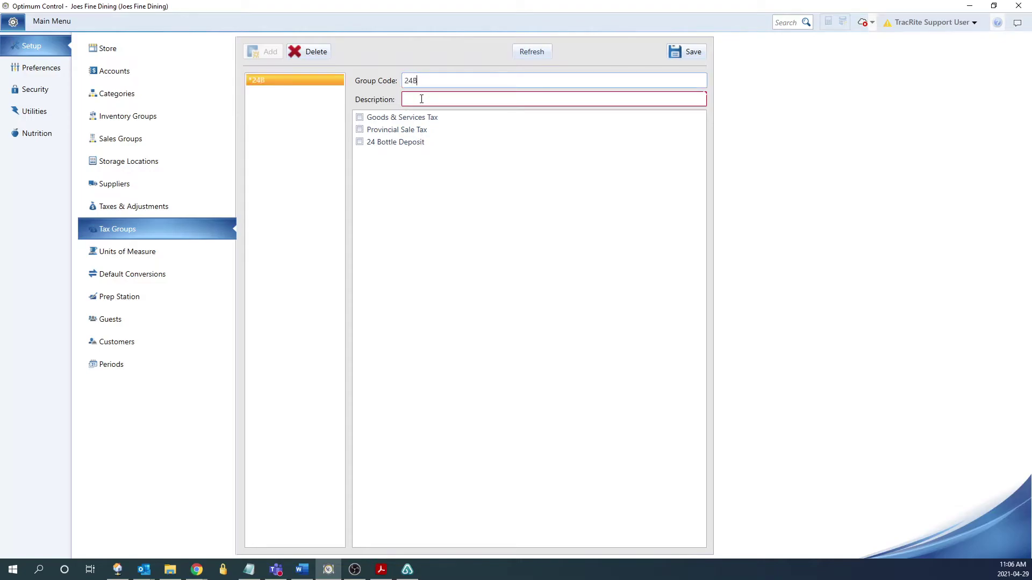
left_click(422, 99)
type("24")
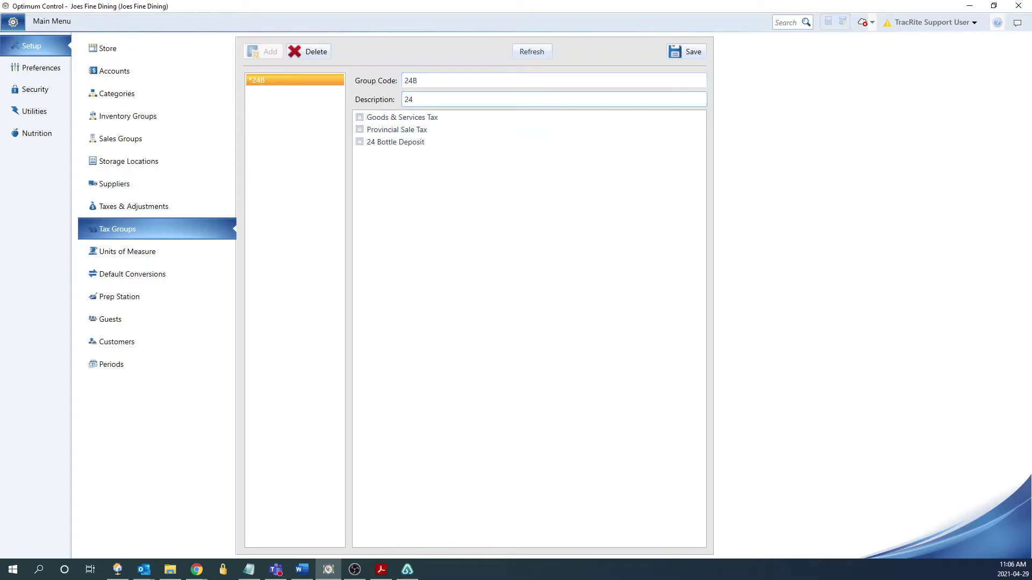
type(" Bottle deposit")
left_click(360, 129)
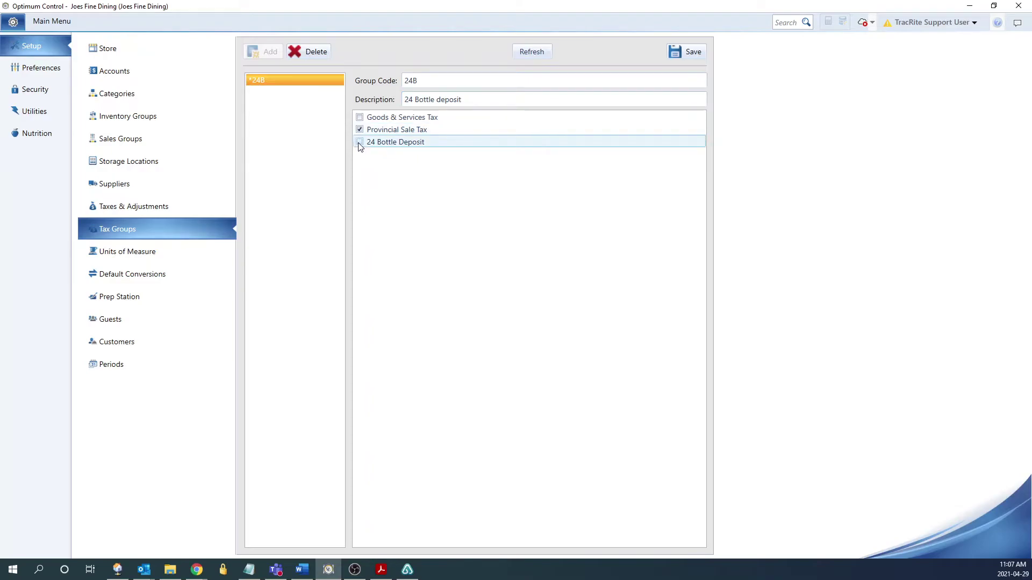
left_click(359, 144)
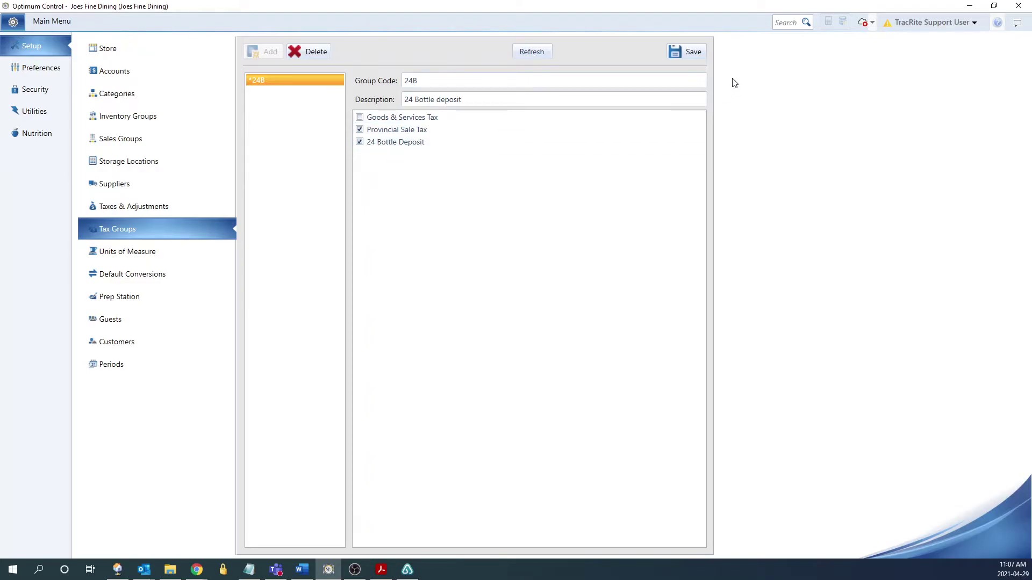
left_click(692, 52)
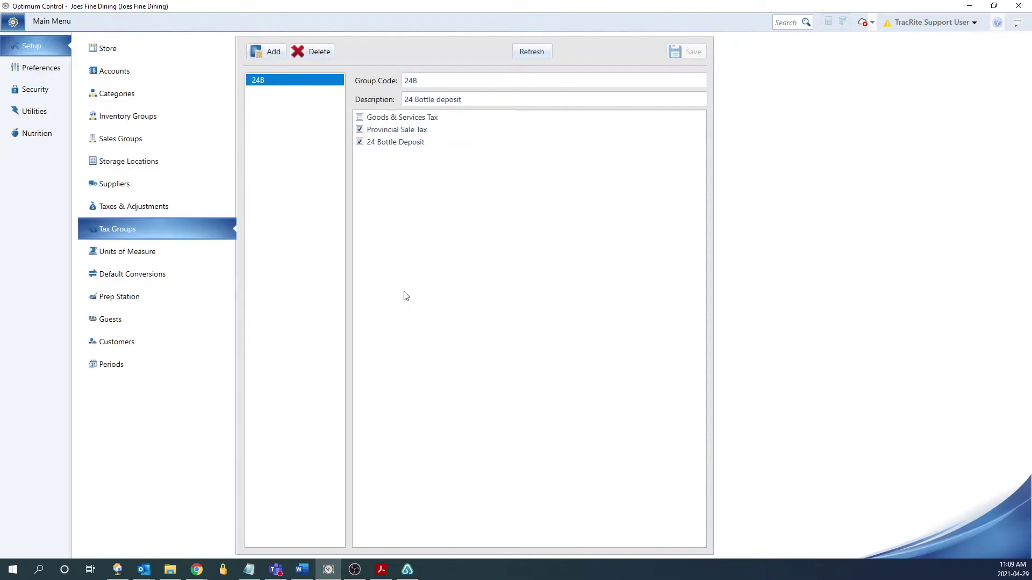
left_click(51, 21)
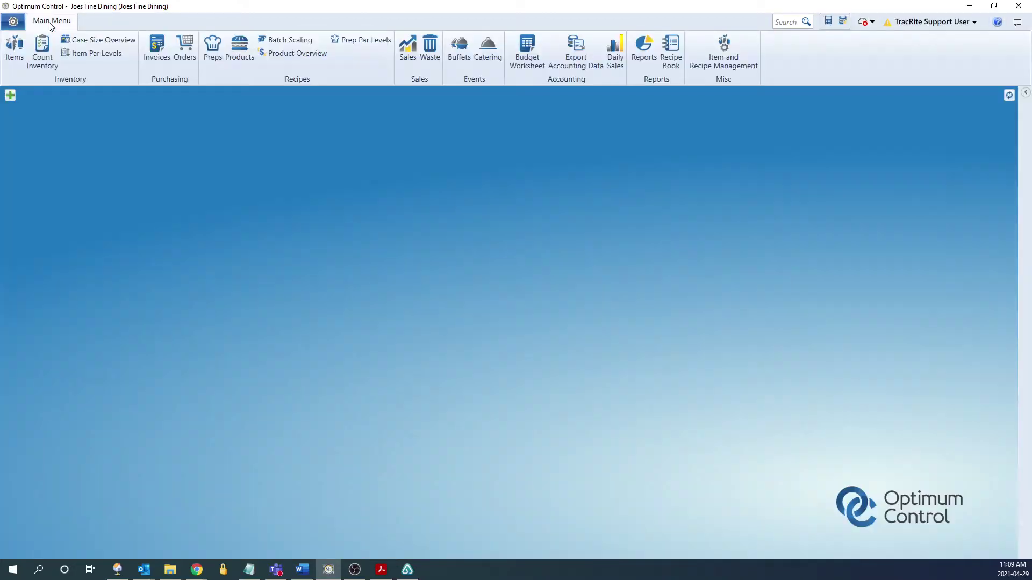
Give the Beer item the 24 Bottle deposit tax group and price-includes-tax, then save.
left_click(7, 57)
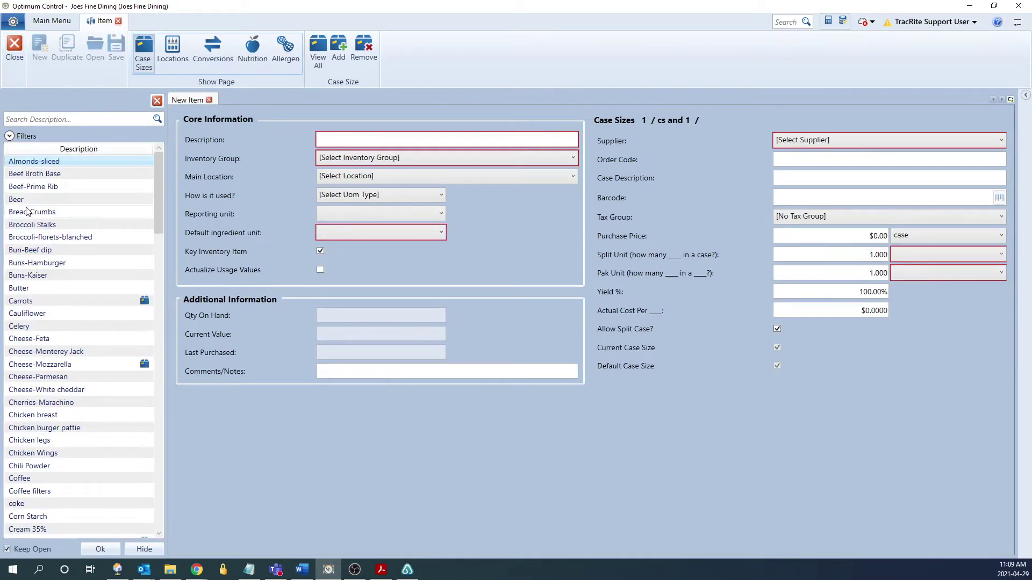
left_click(22, 201)
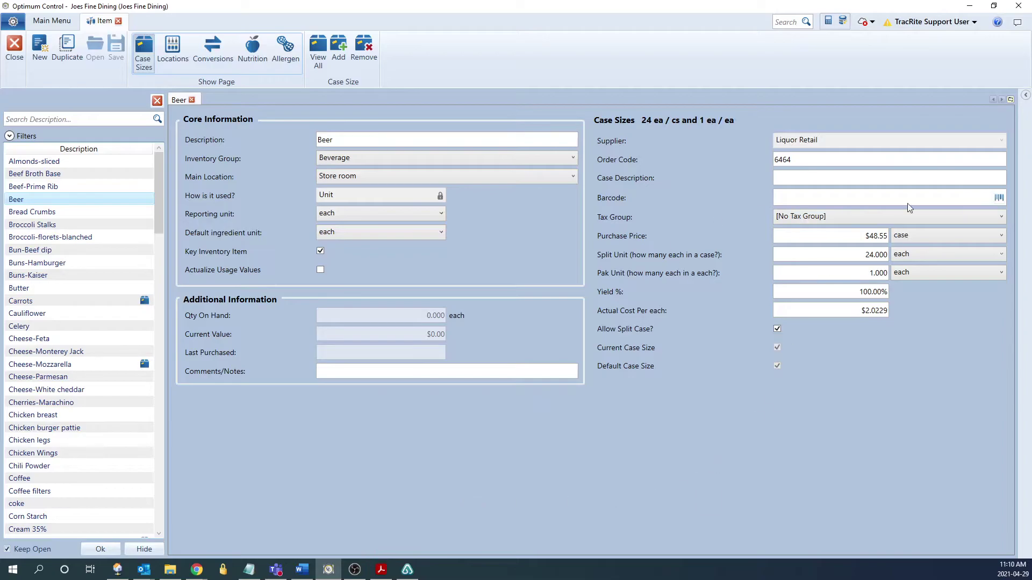
left_click(829, 223)
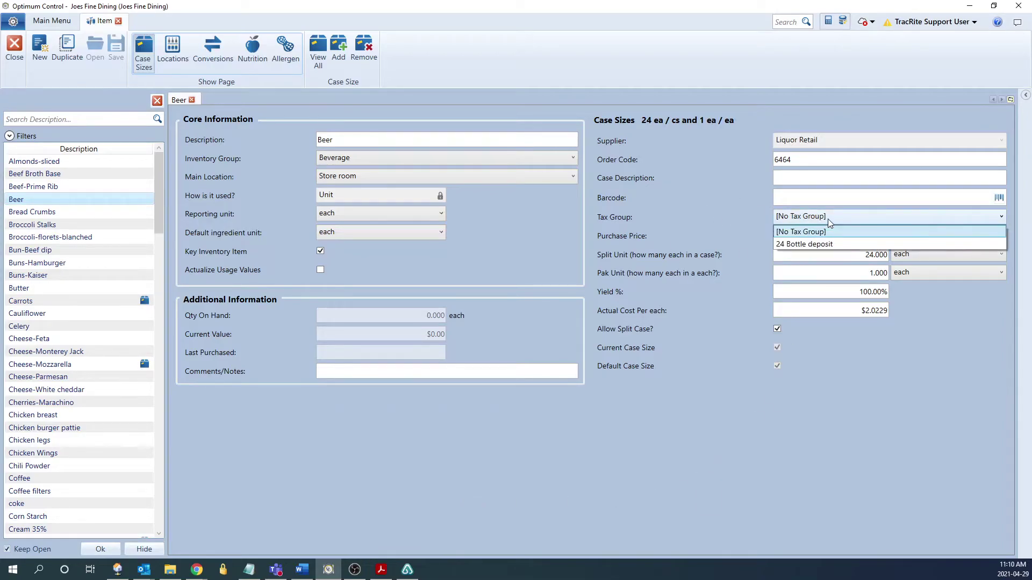
left_click(815, 245)
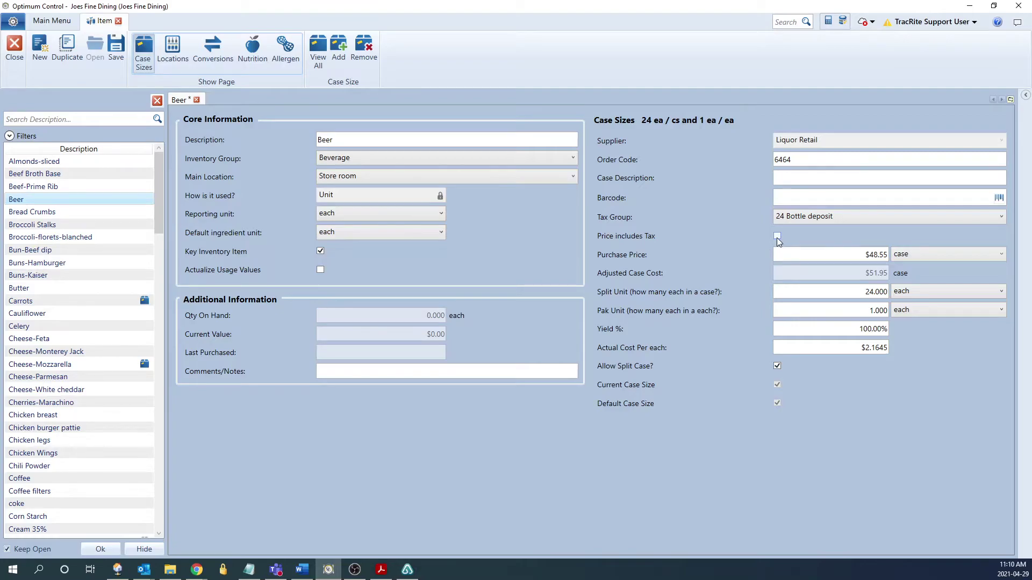
left_click(778, 238)
left_click(113, 53)
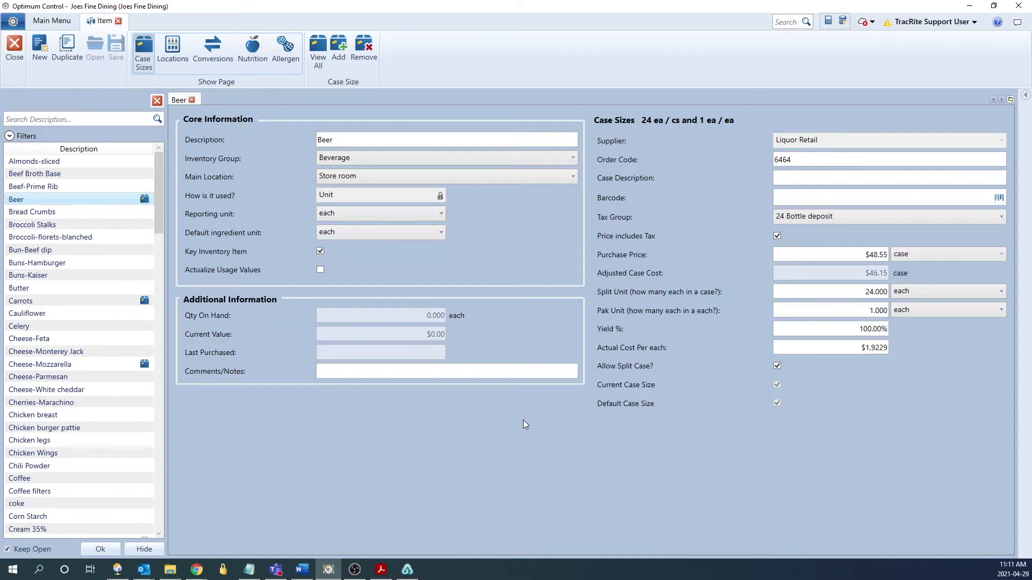
Enable 'Show advanced Tax / Adjust. fields in invoice window?' in Purchasing preferences and save.
left_click(16, 27)
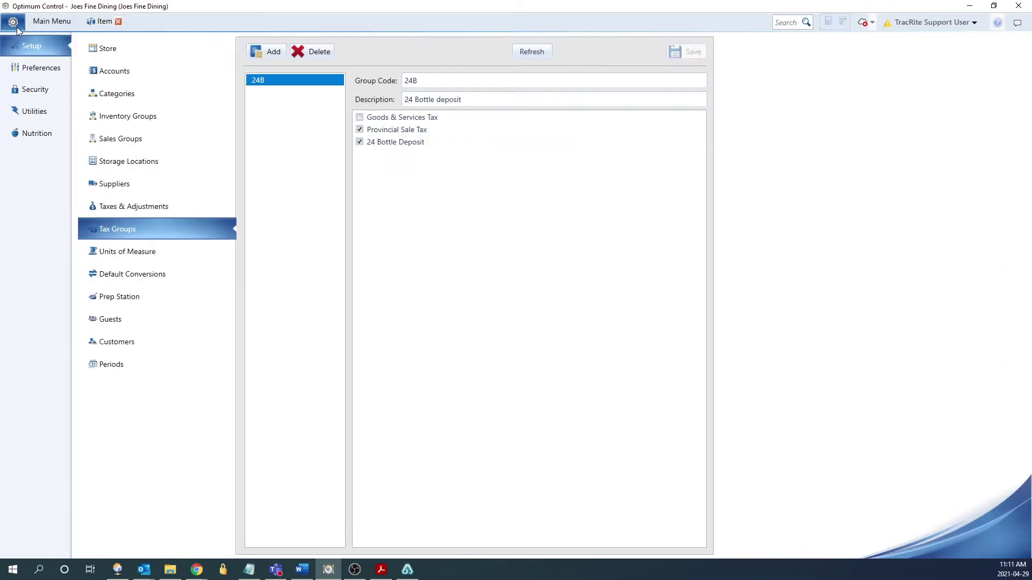
left_click(33, 68)
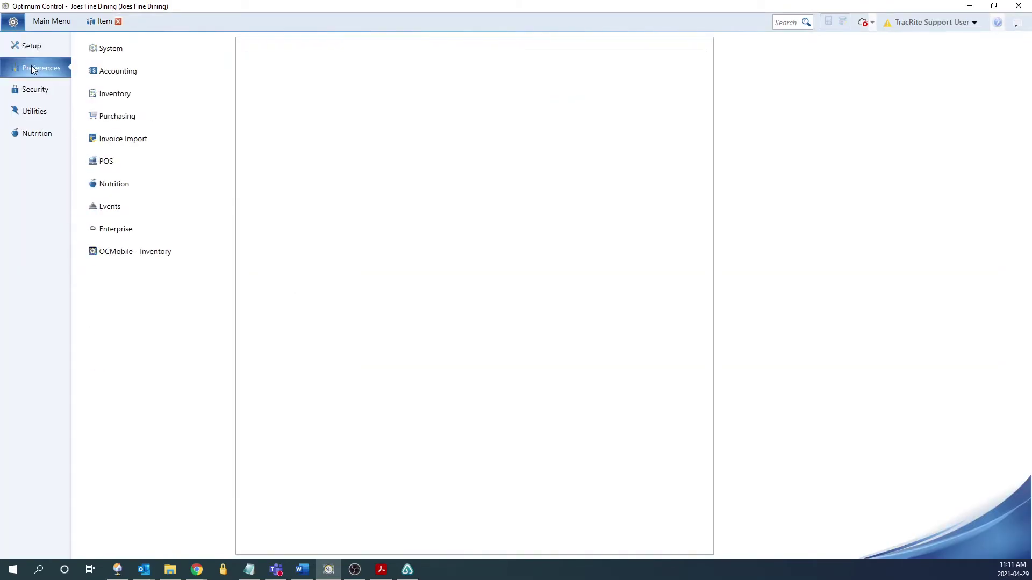
left_click(119, 117)
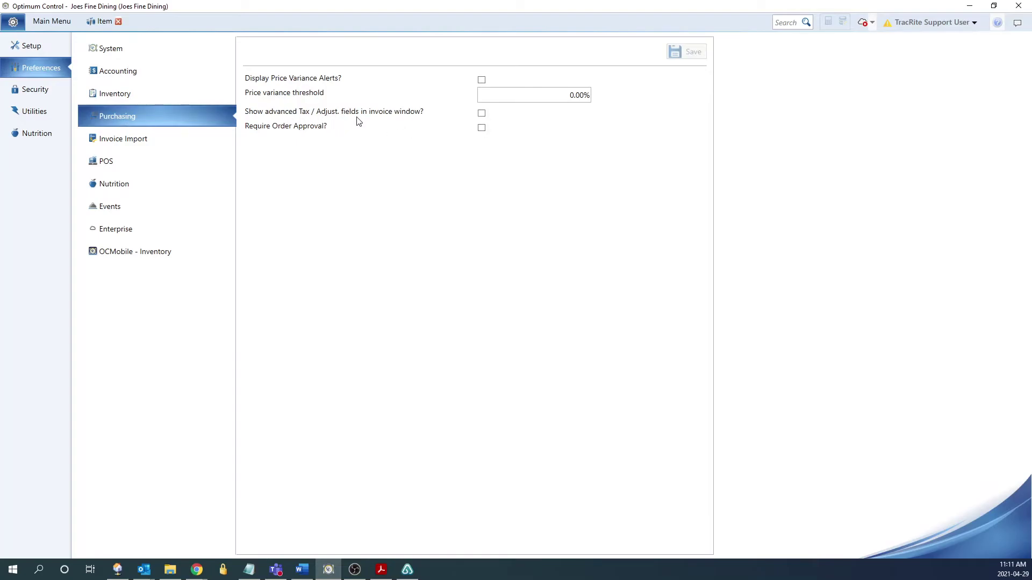
left_click(481, 113)
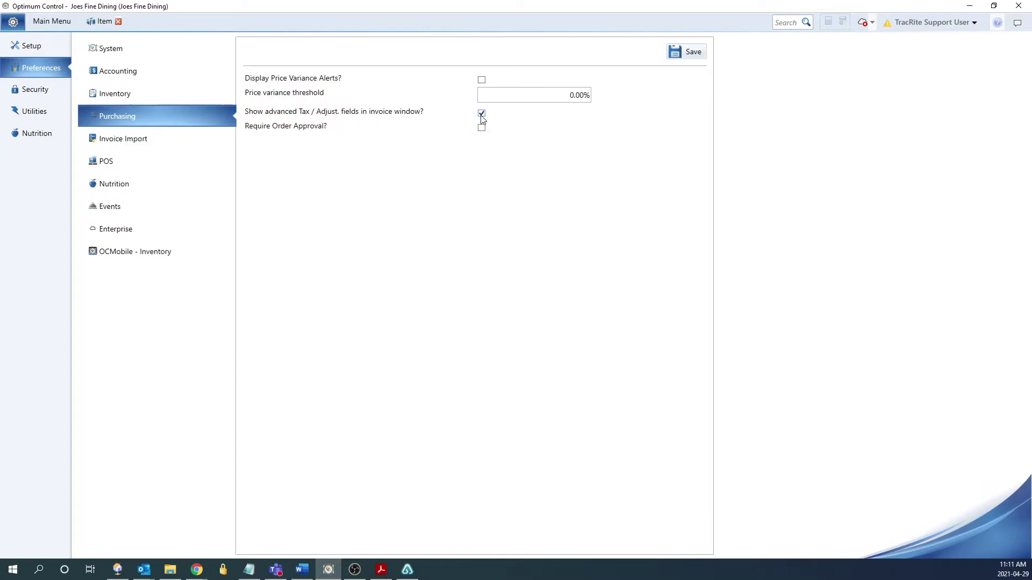
left_click(701, 53)
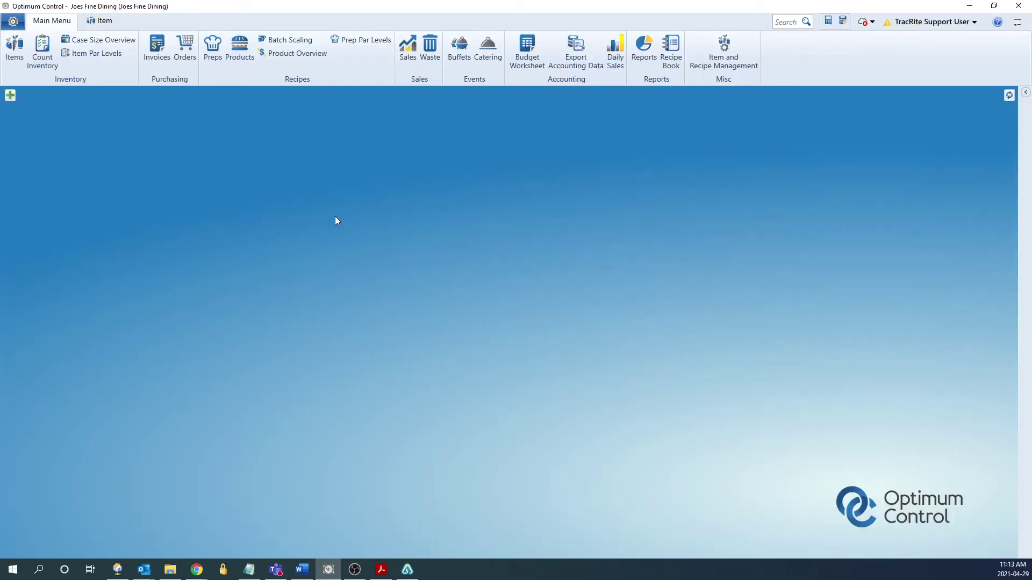
Start a new Liquor Retail invoice with 1 case of Beer and show its taxes.
left_click(157, 51)
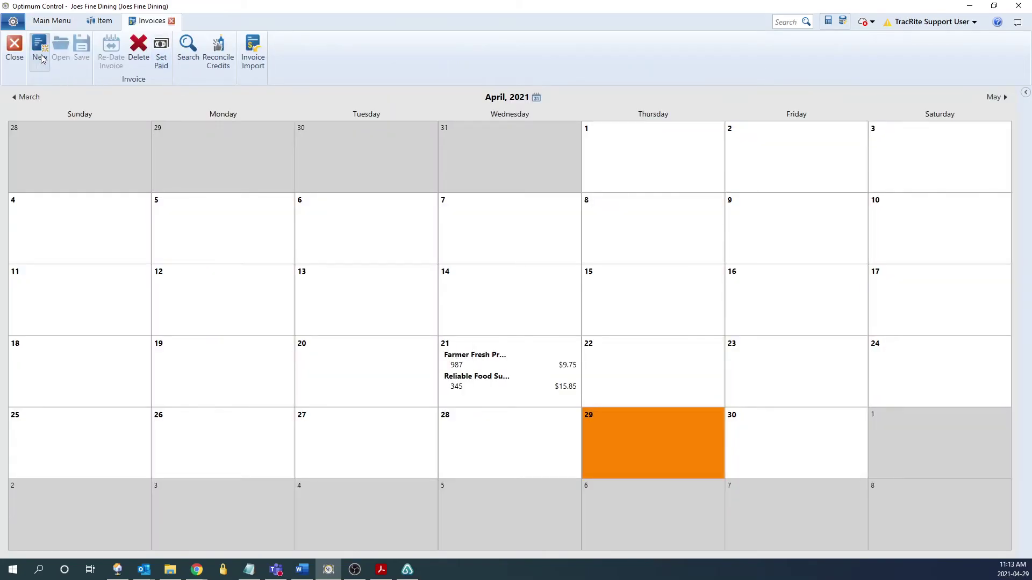
left_click(41, 54)
left_click(112, 111)
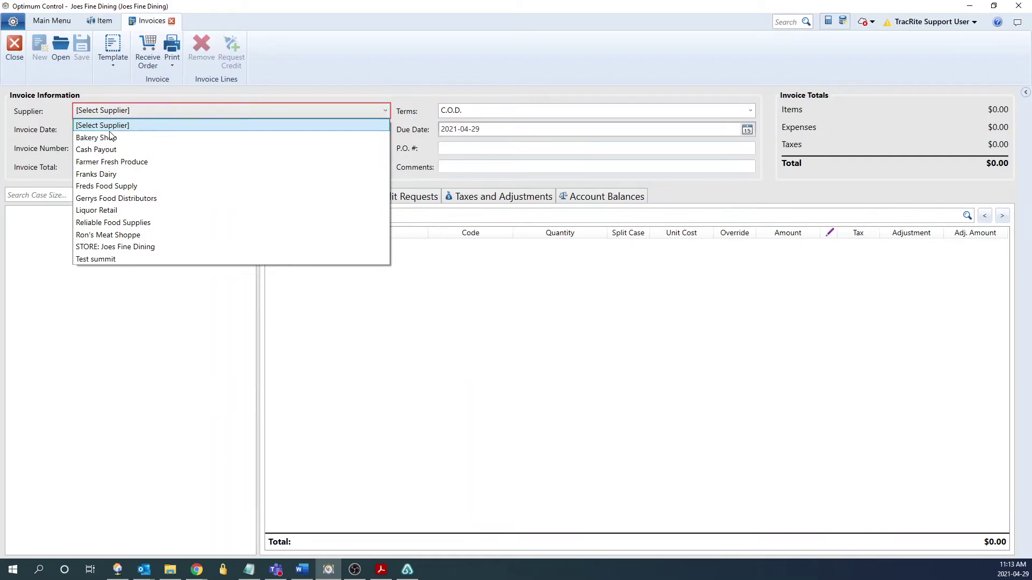
left_click(103, 211)
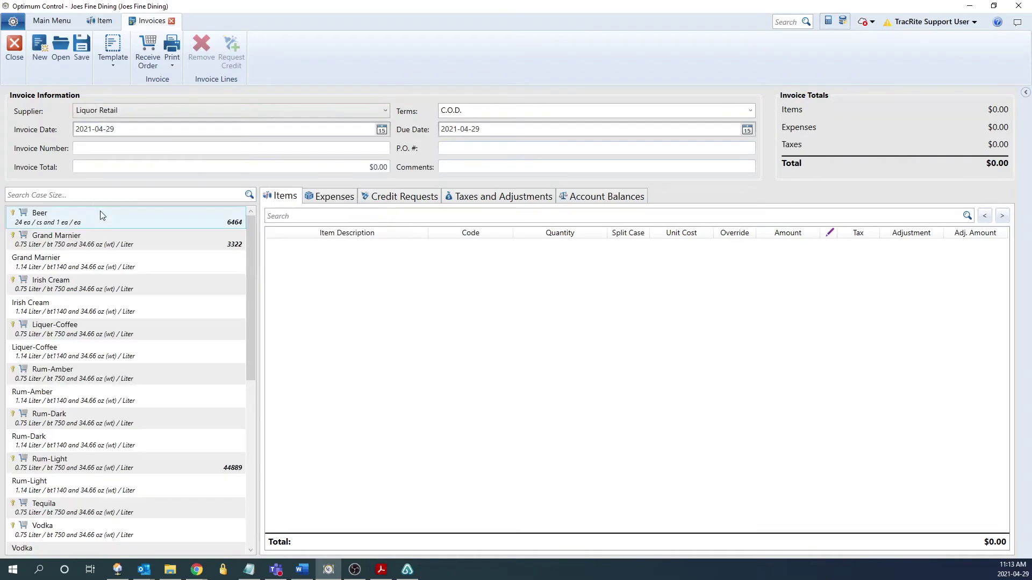
double_click(50, 221)
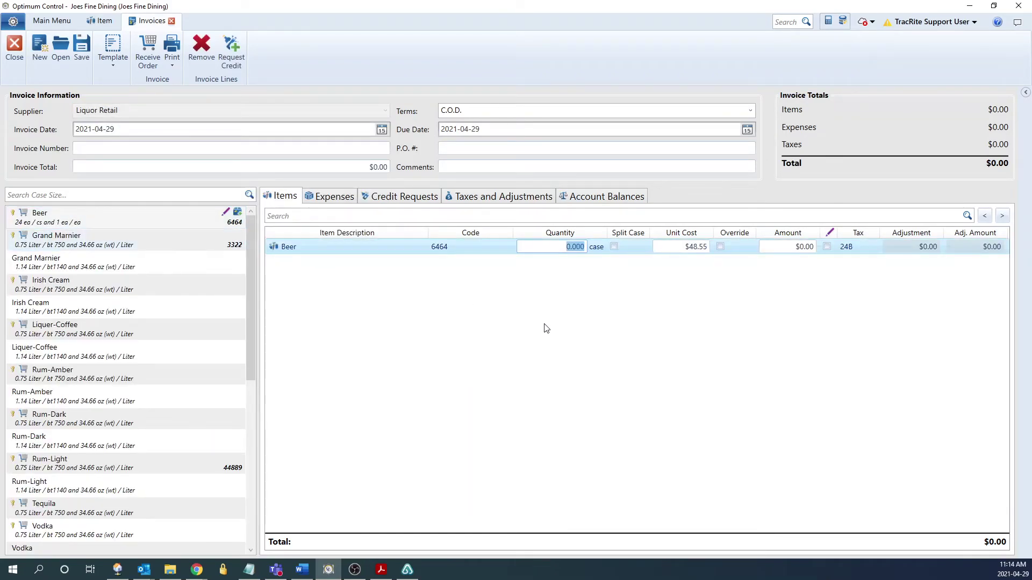
type("1")
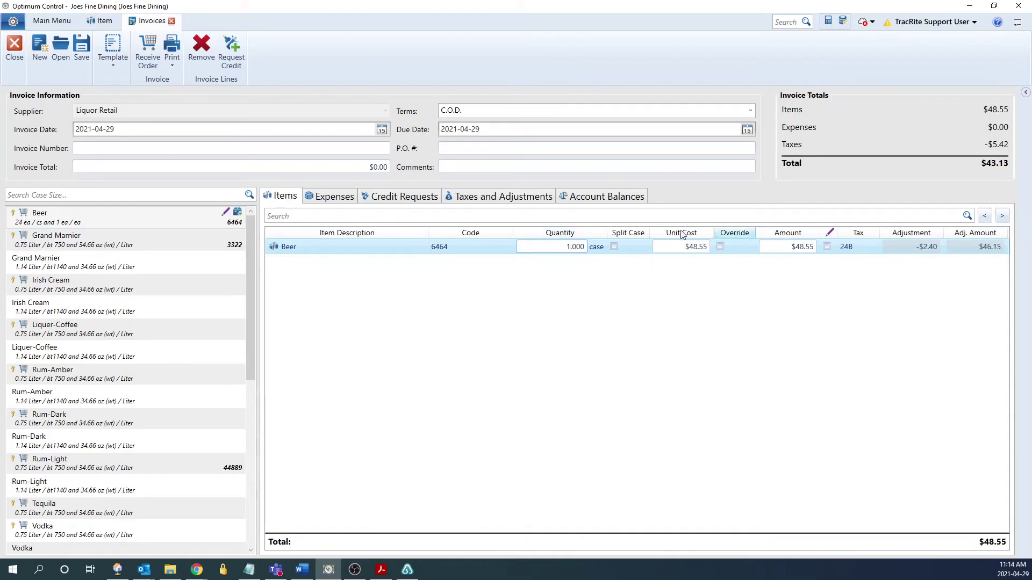
left_click(461, 196)
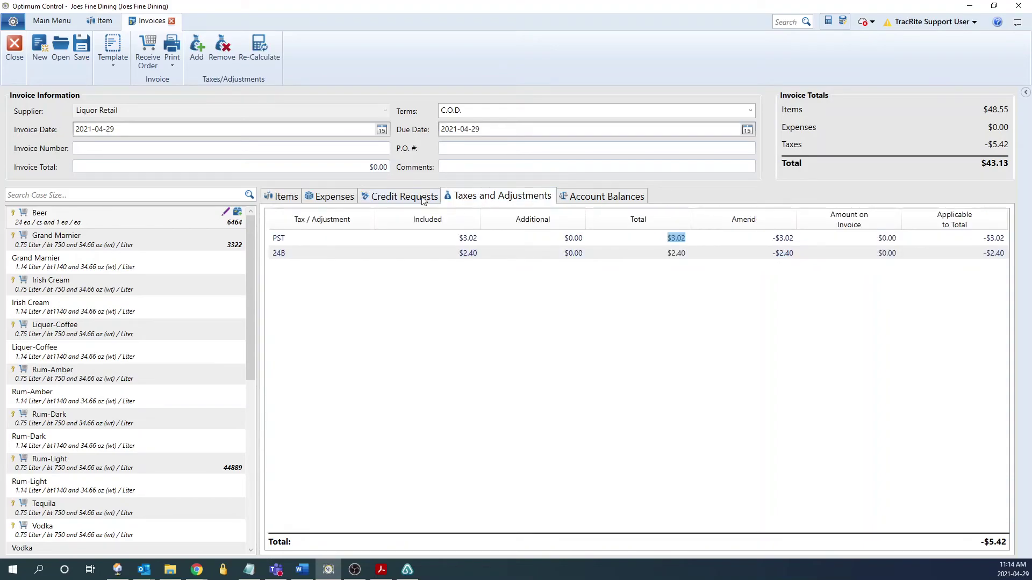
Enter 3.02 for PST and 2.40 for 24B as amounts on invoice, checking account balances.
left_click(992, 245)
left_click(992, 254)
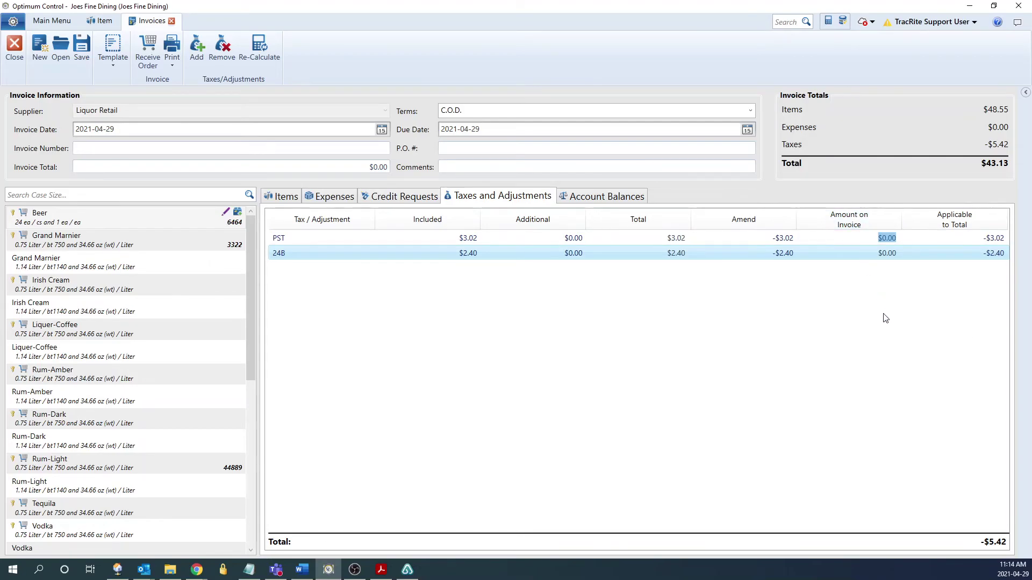
type("3.02")
left_click(881, 257)
type("2.40")
left_click(591, 197)
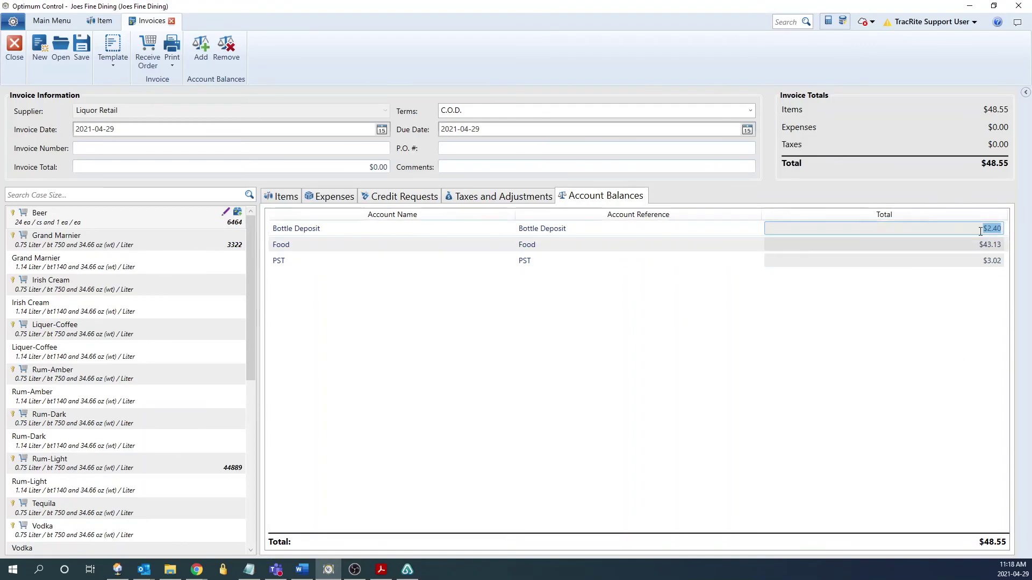
left_click(498, 198)
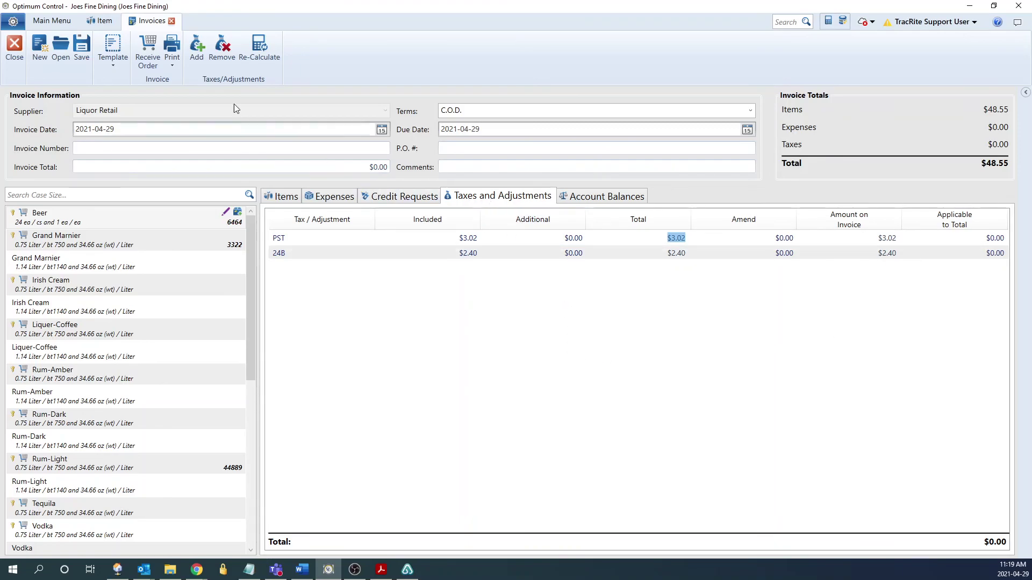
Add Goods & Services Tax to the invoice with 3.60 as its amount on invoice.
left_click(197, 43)
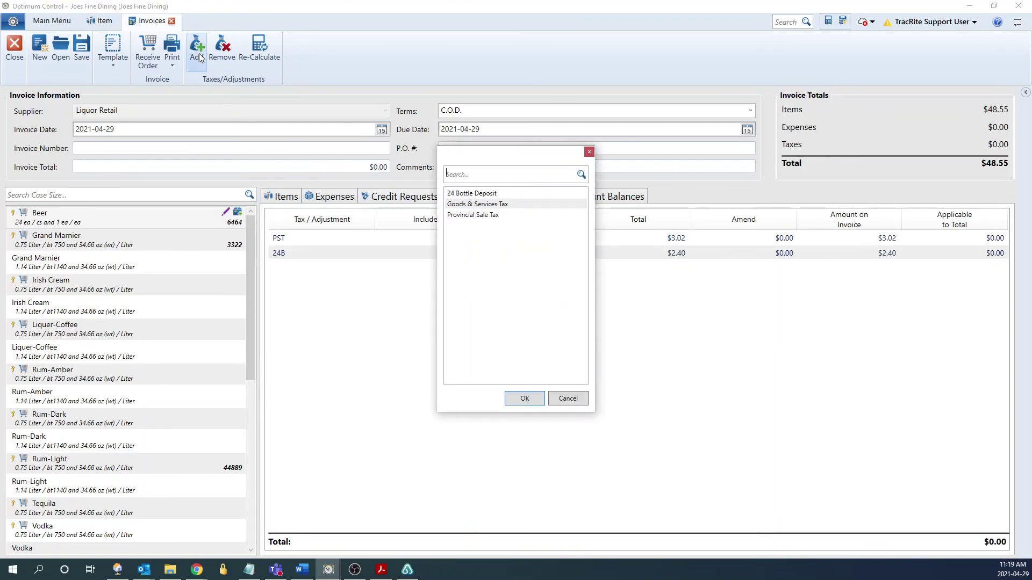
double_click(487, 206)
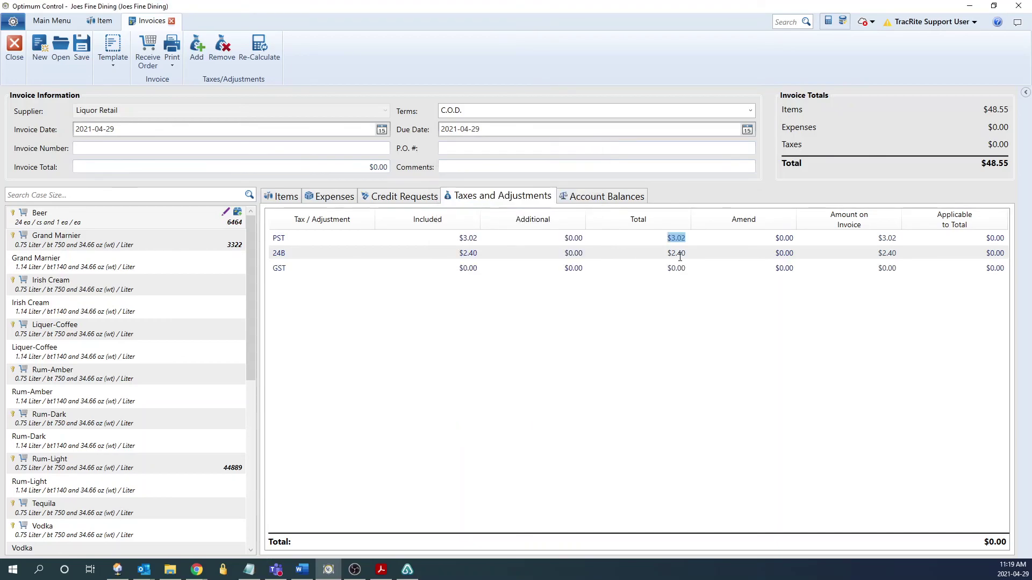
left_click(886, 269)
type("3.60")
key("Return")
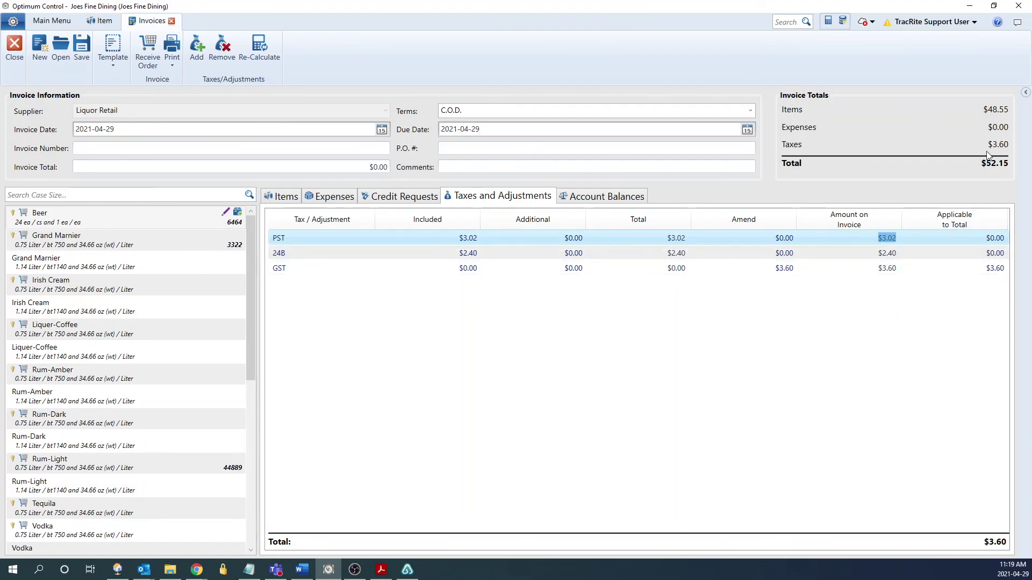